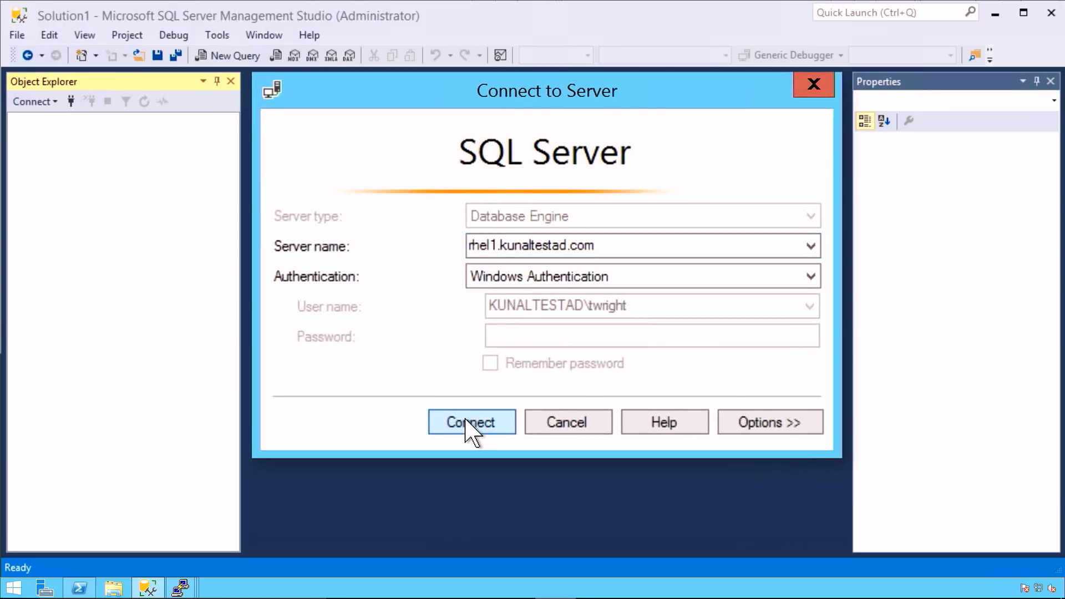
Step: Connect to the rhel1.kunaltestad.com server with Windows Authentication
click(285, 178)
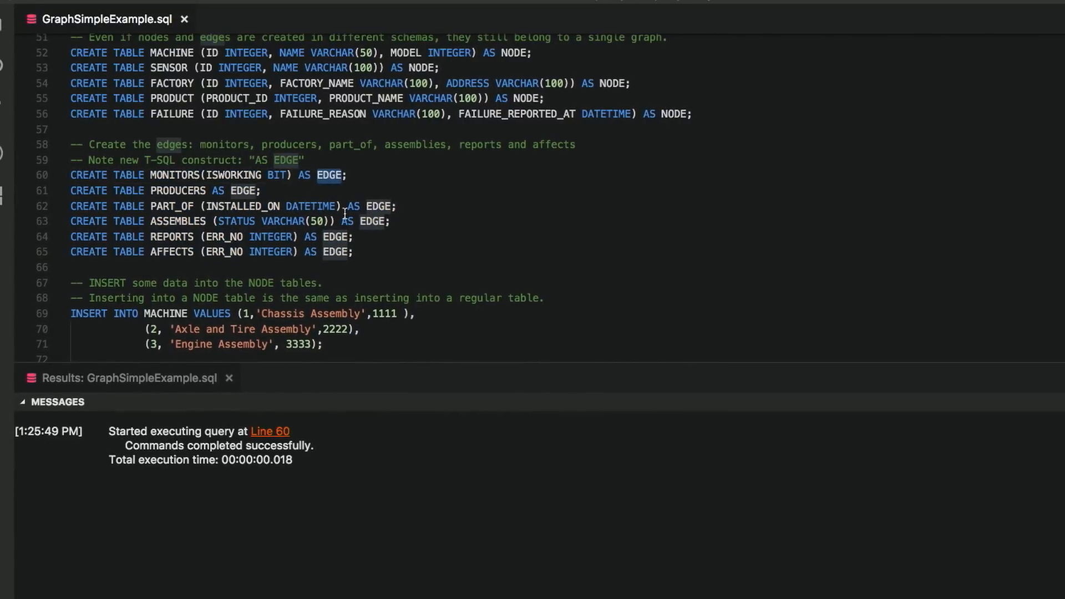
Step: Select the INSERT statements populating the graph node and edge tables
drag(72, 205, 75, 322)
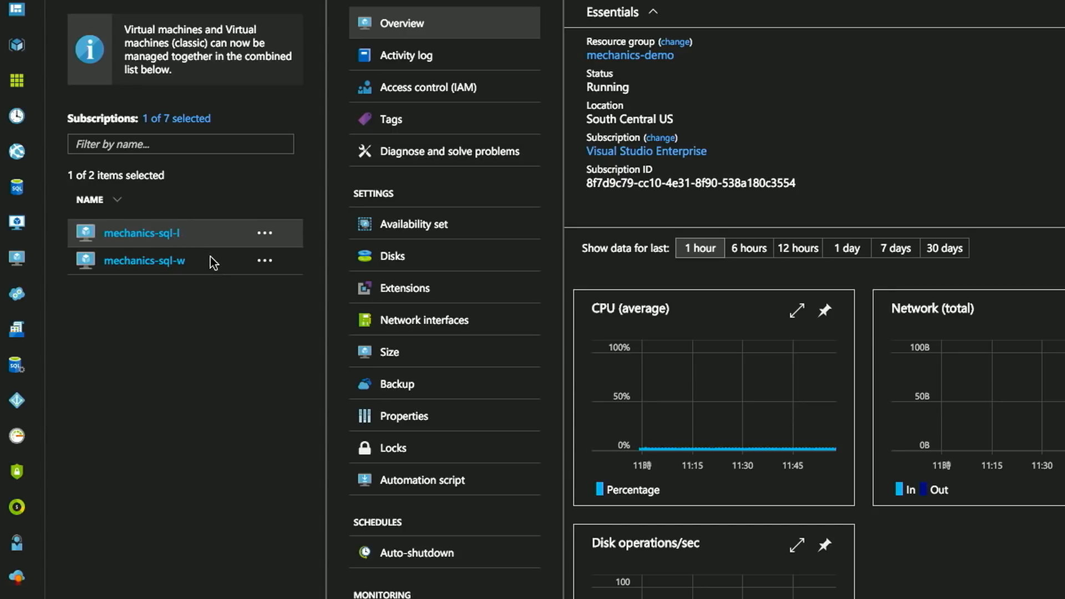
scroll(210, 264, right, 5)
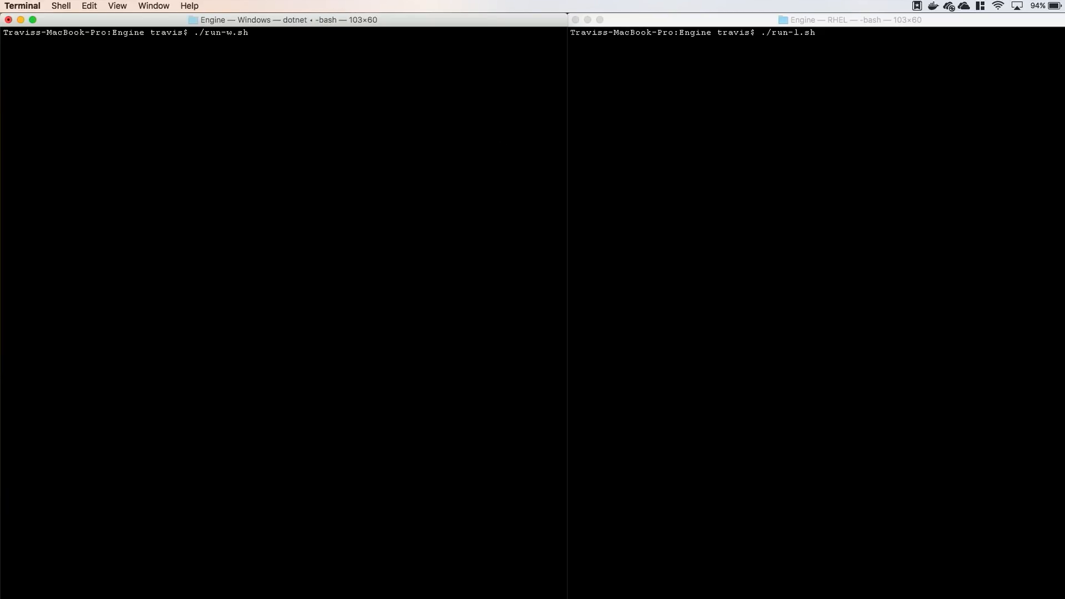
Step: Start the ./run-w.sh and ./run-l.sh benchmarks against the Windows and RHEL servers
key(super+grave)
key(super+grave)
key(Return)
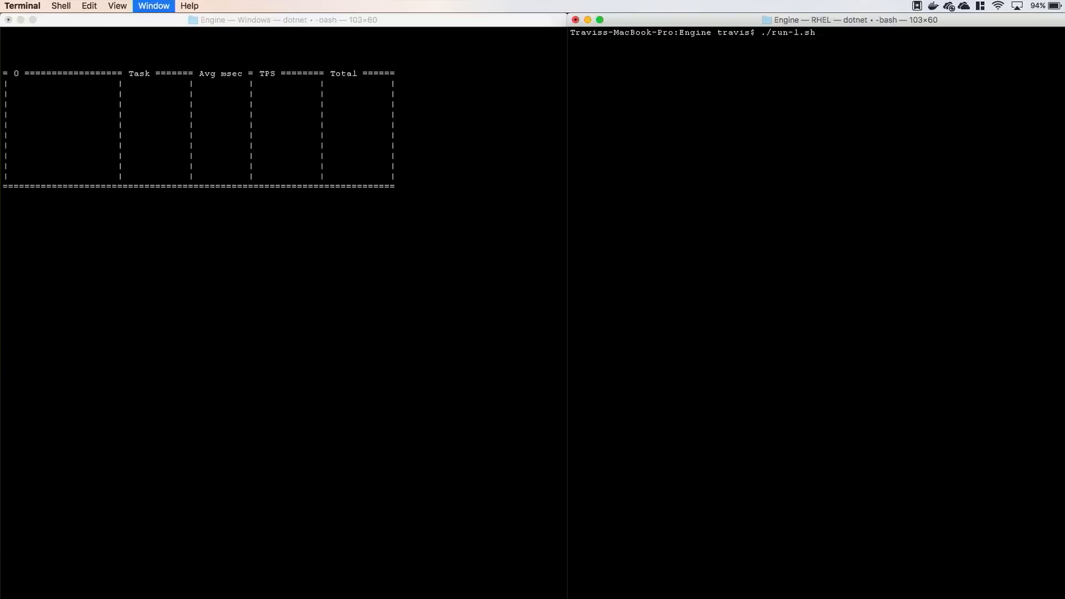
key(Return)
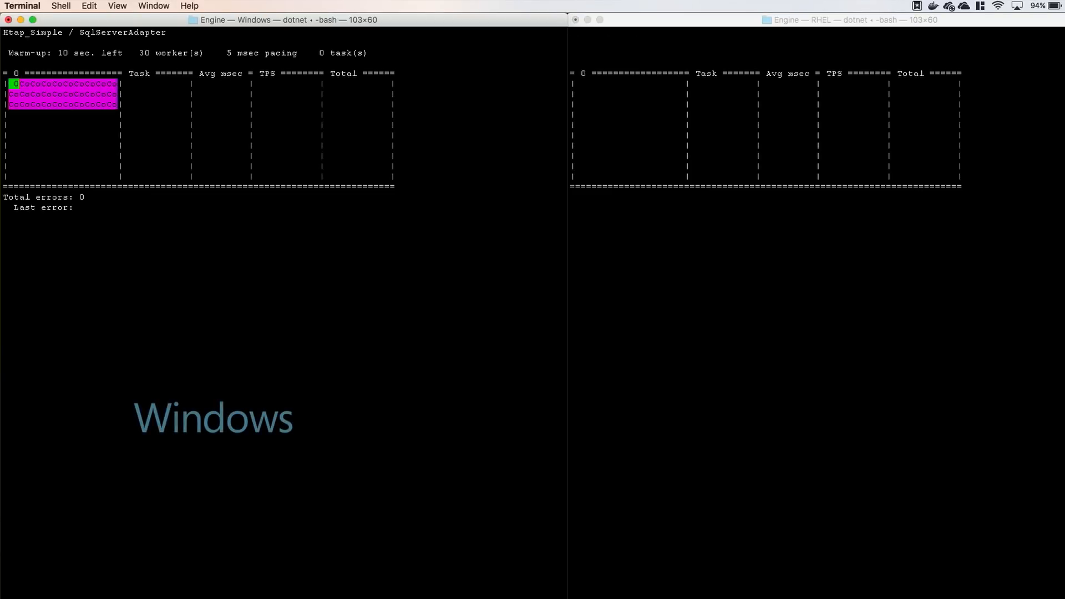
key(super+grave)
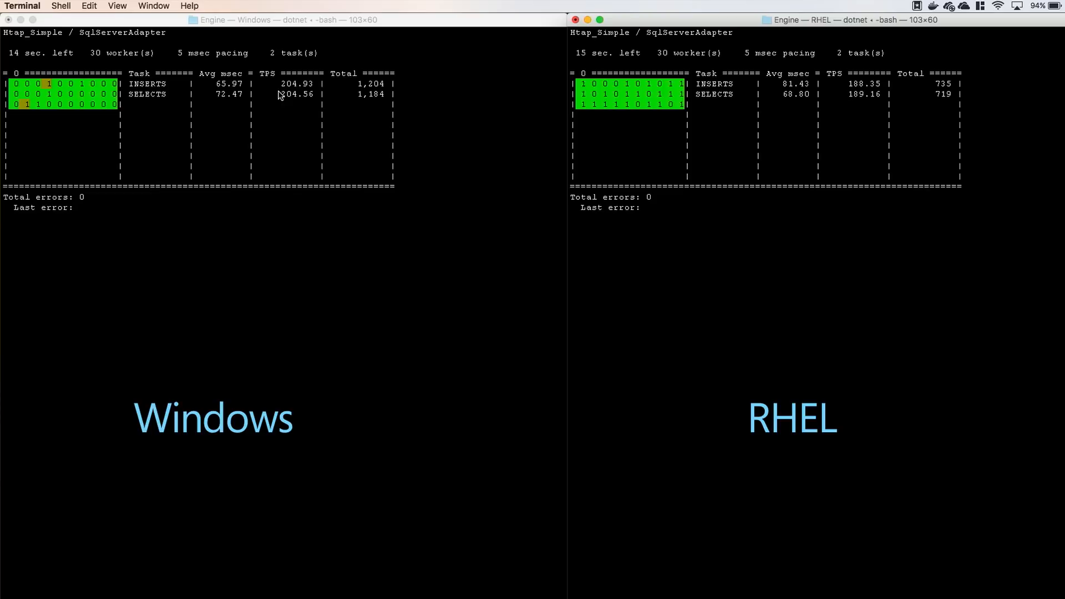
click(224, 90)
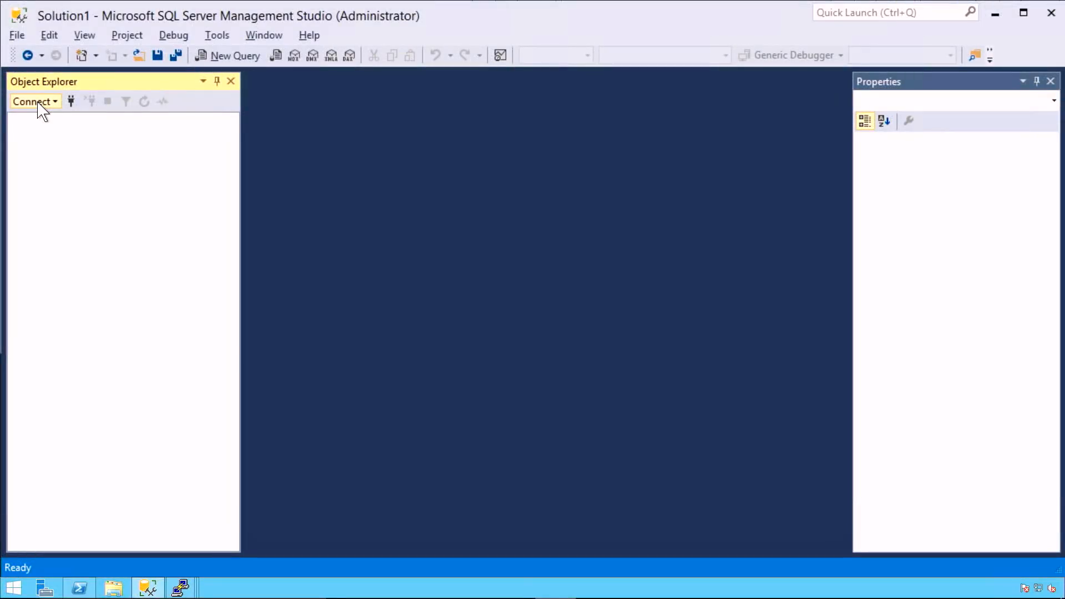
Step: Connect Object Explorer to the rhel1.kunaltestad.com Database Engine
click(37, 102)
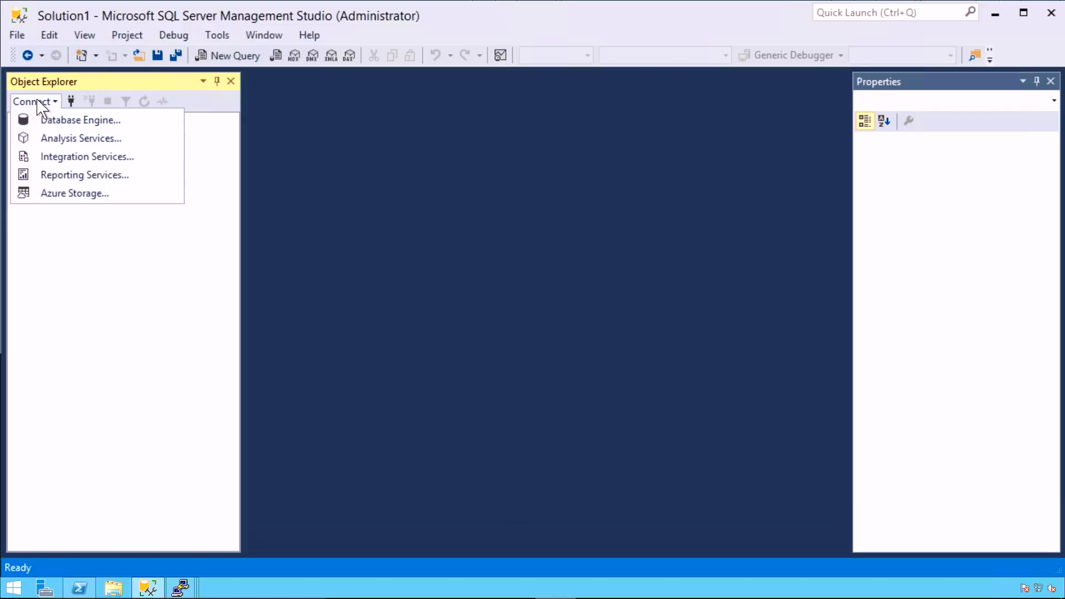
click(80, 120)
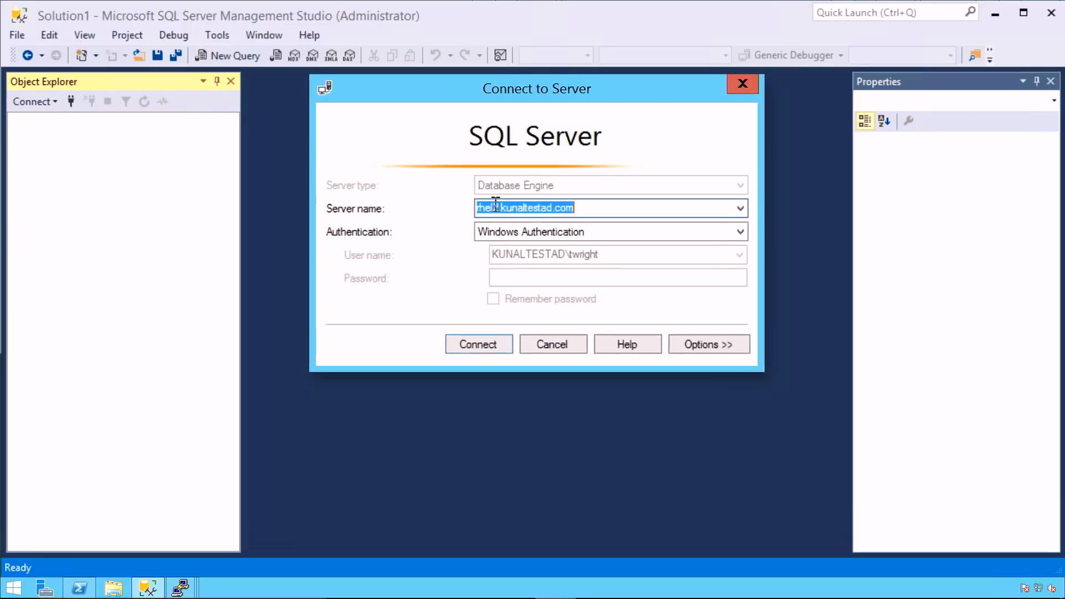
click(498, 246)
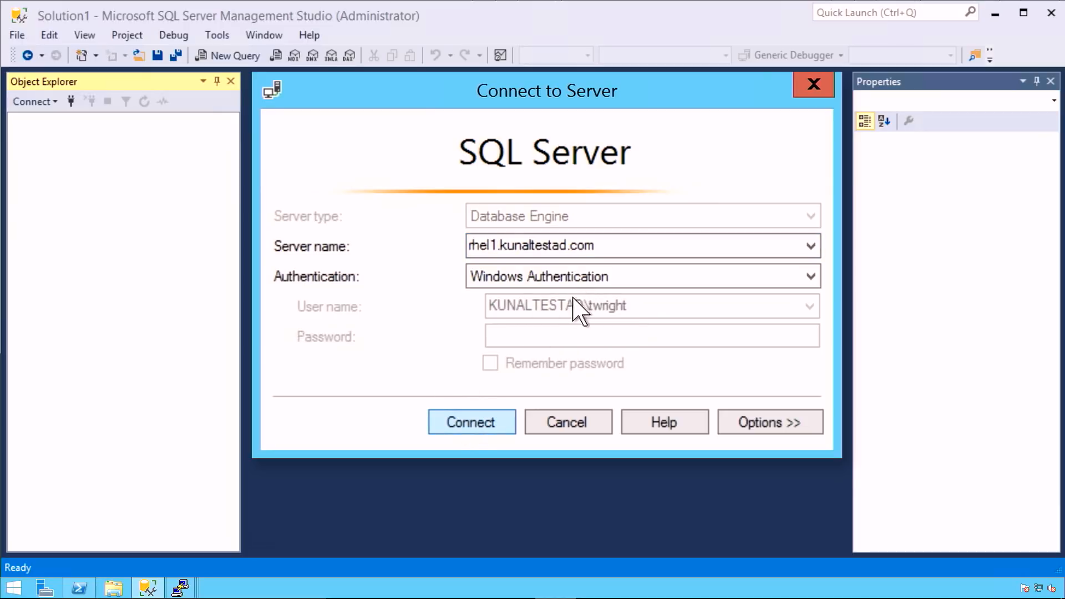
click(471, 423)
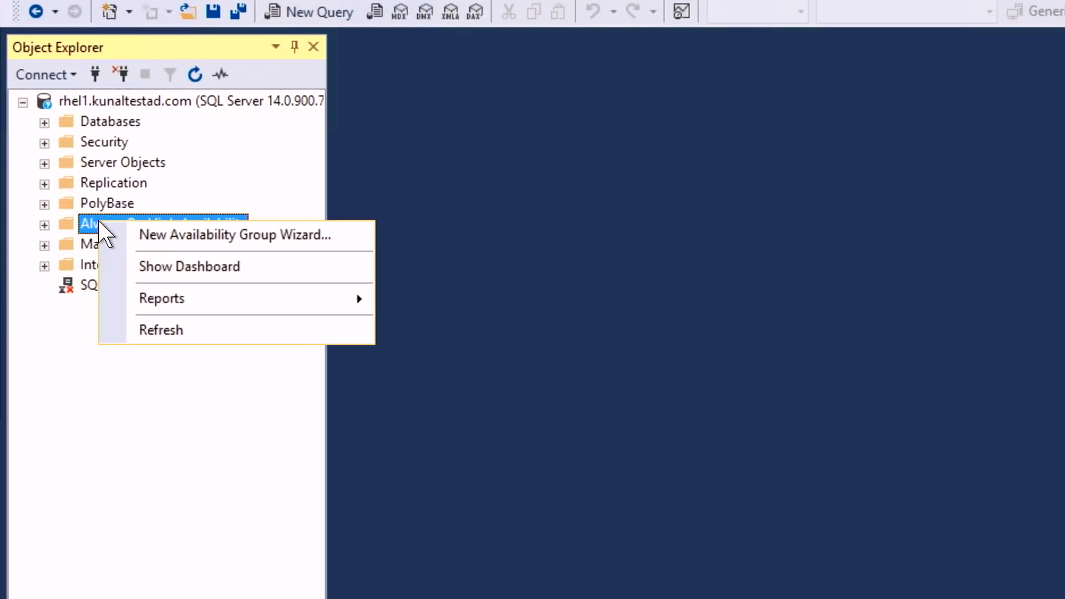
Step: Show the ag1 availability group dashboard, then bring the retry script output forward
click(147, 271)
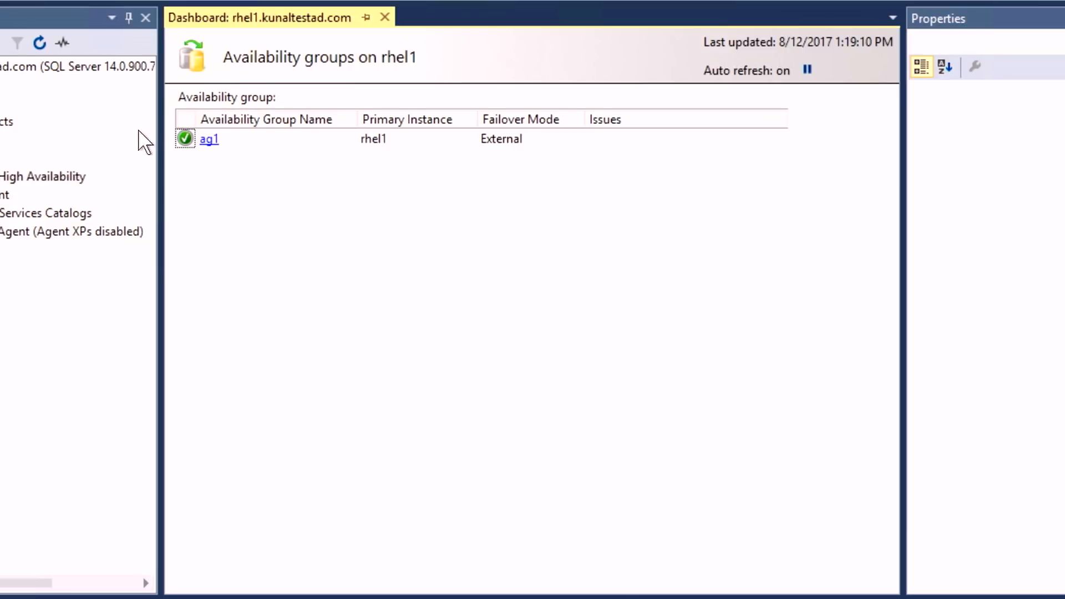
click(209, 140)
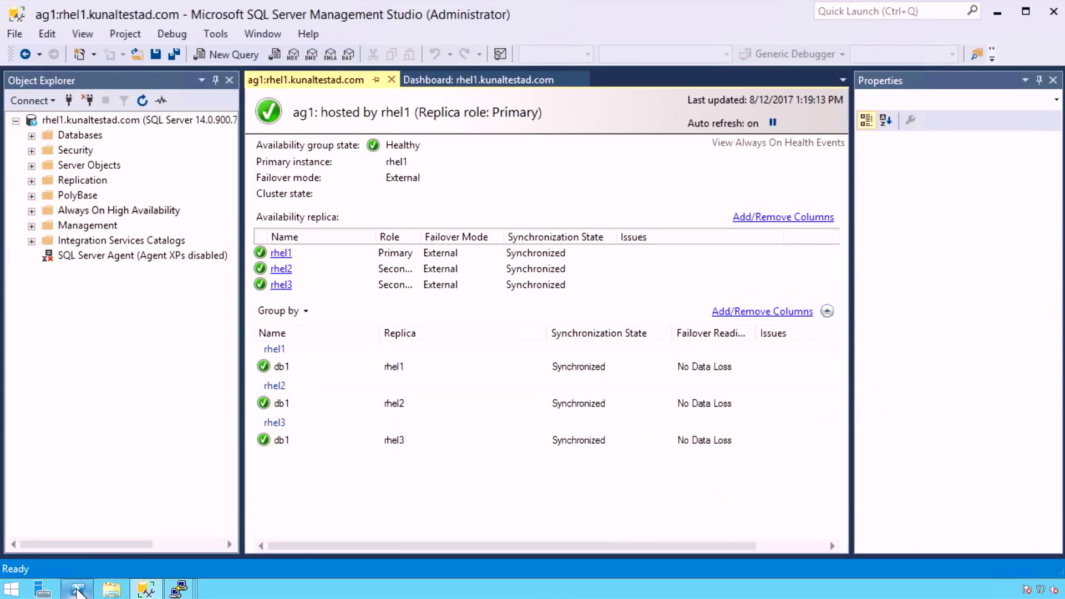
click(77, 590)
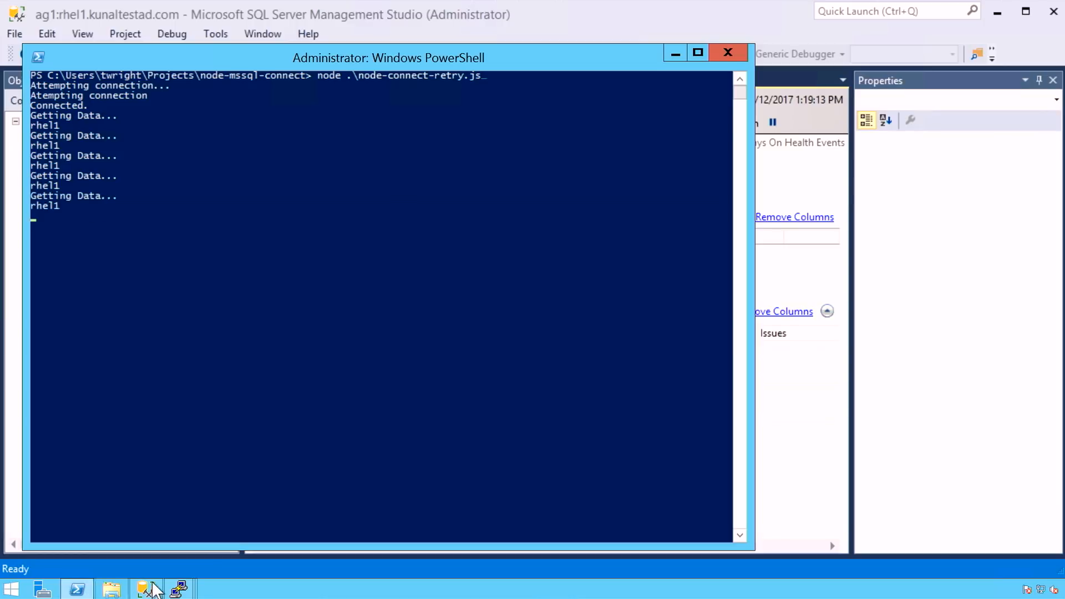
mouse_move(178, 590)
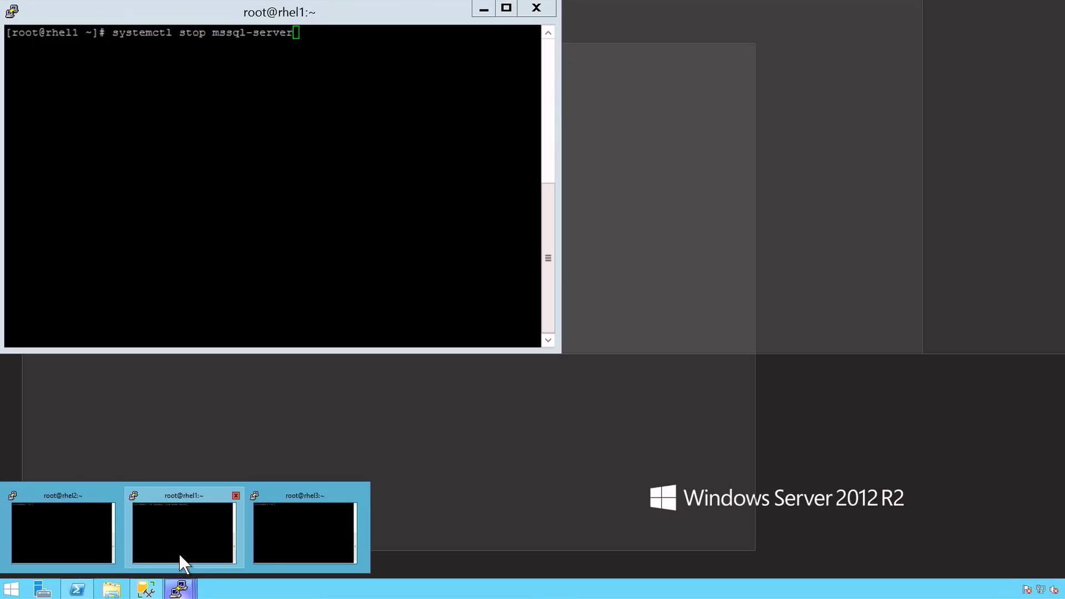
Step: Bring the root@rhel1 PuTTY shell session to the front
click(182, 549)
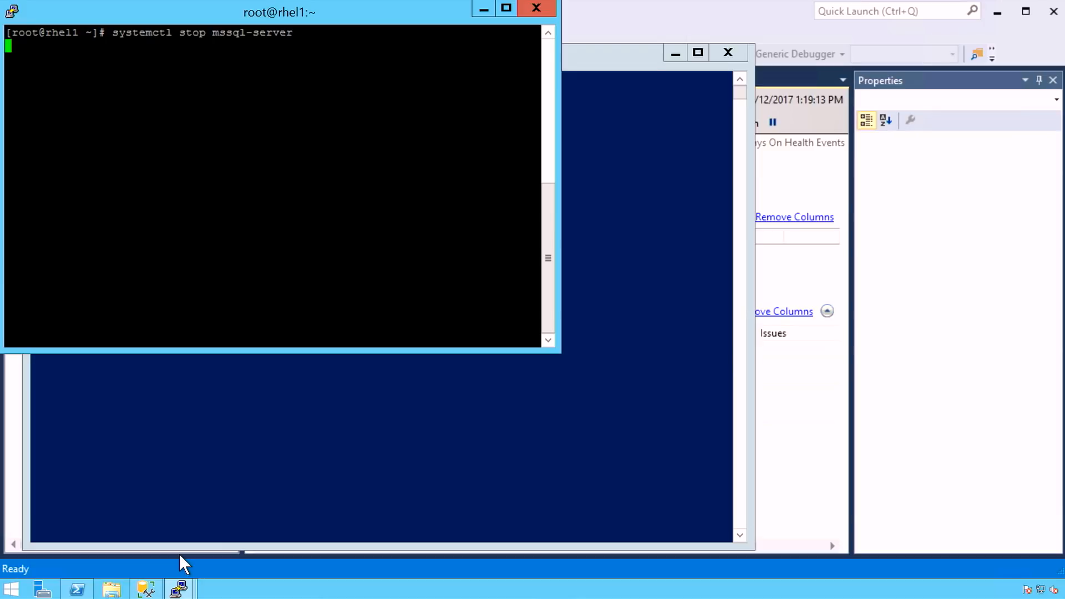
Step: Watch the PowerShell connection script fail over to rhel2 after stopping SQL Server on rhel1
click(193, 506)
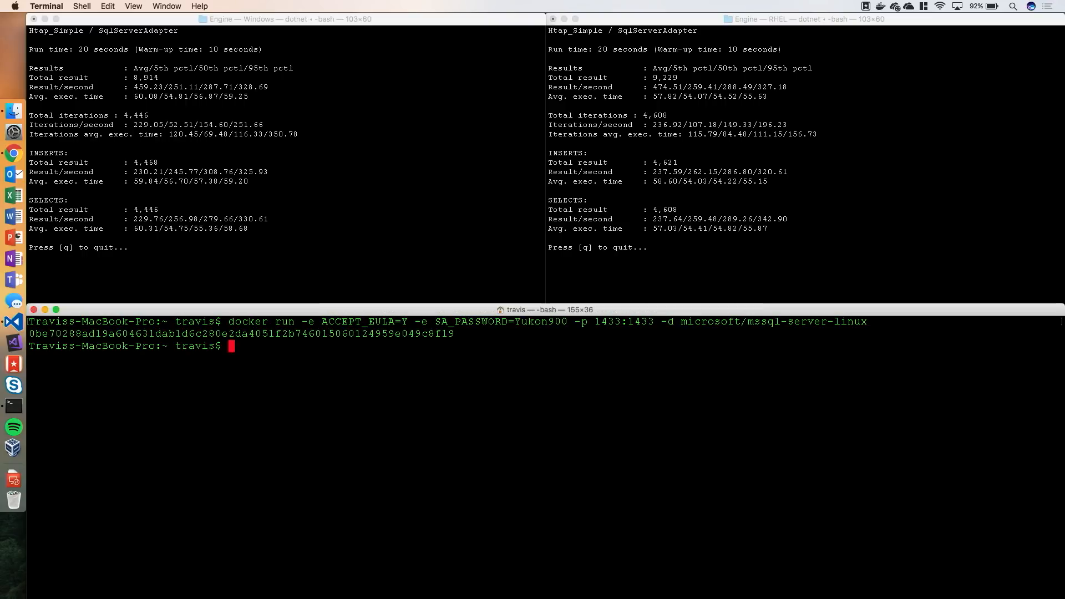
Step: Switch from Terminal to Visual Studio Code showing GraphSimpleExample.sql
key(super+Tab)
key(super+Tab)
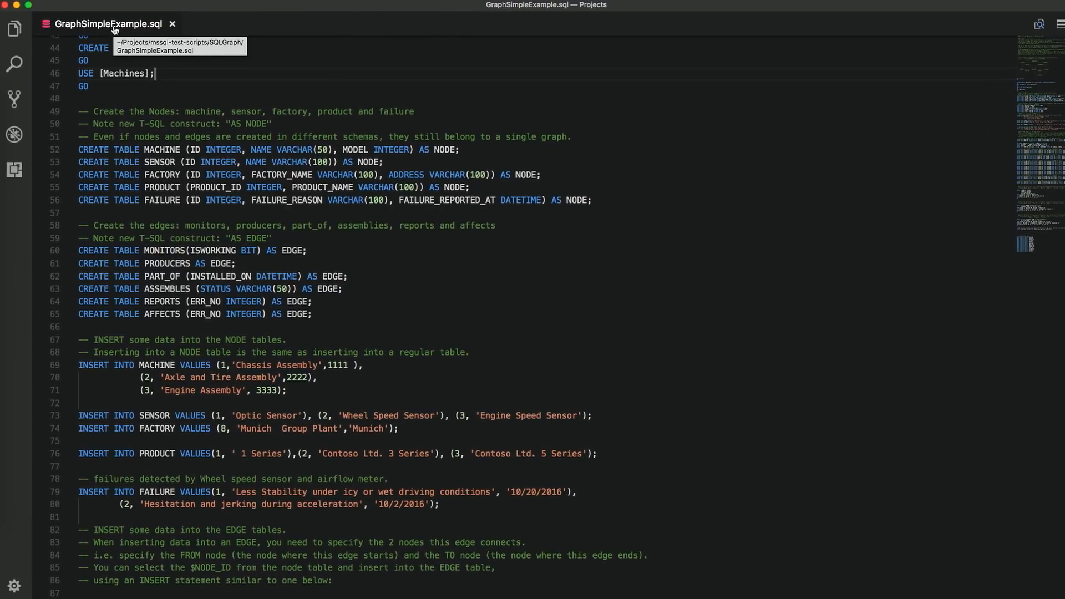
Step: Connect via MS SQL: Connect to the localhost profile and select the CREATE DATABASE Machines lines
key(super+shift+p)
text(sql)
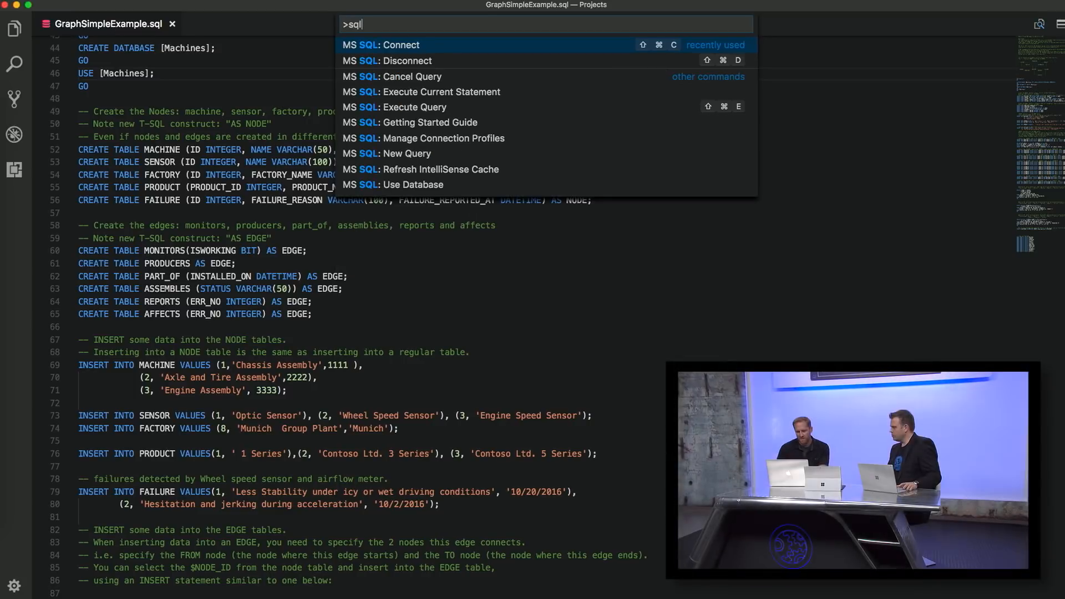
key(Return)
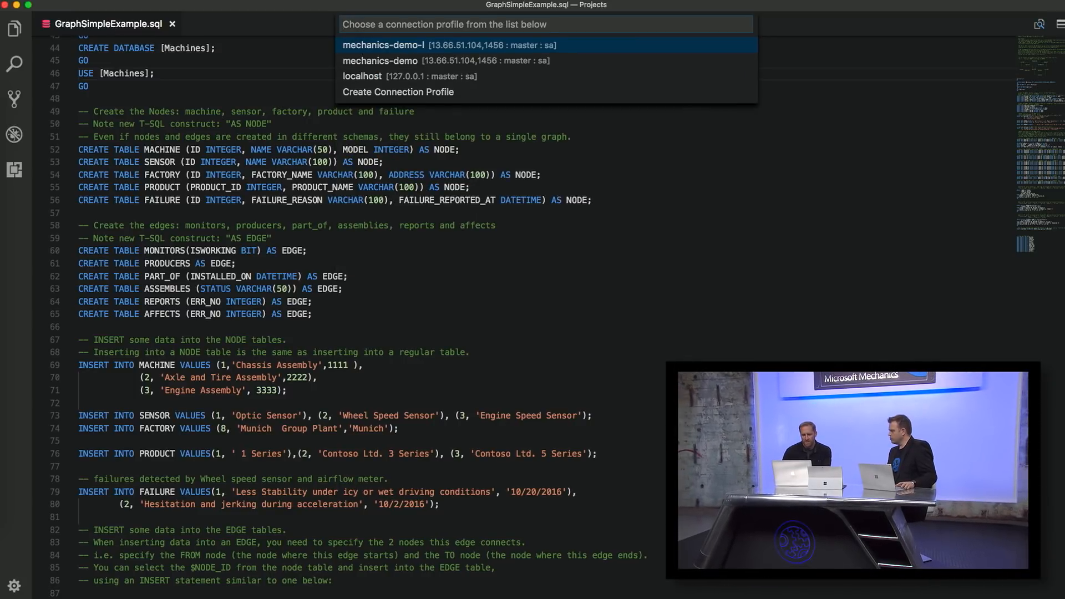
key(Down)
key(Down)
key(Return)
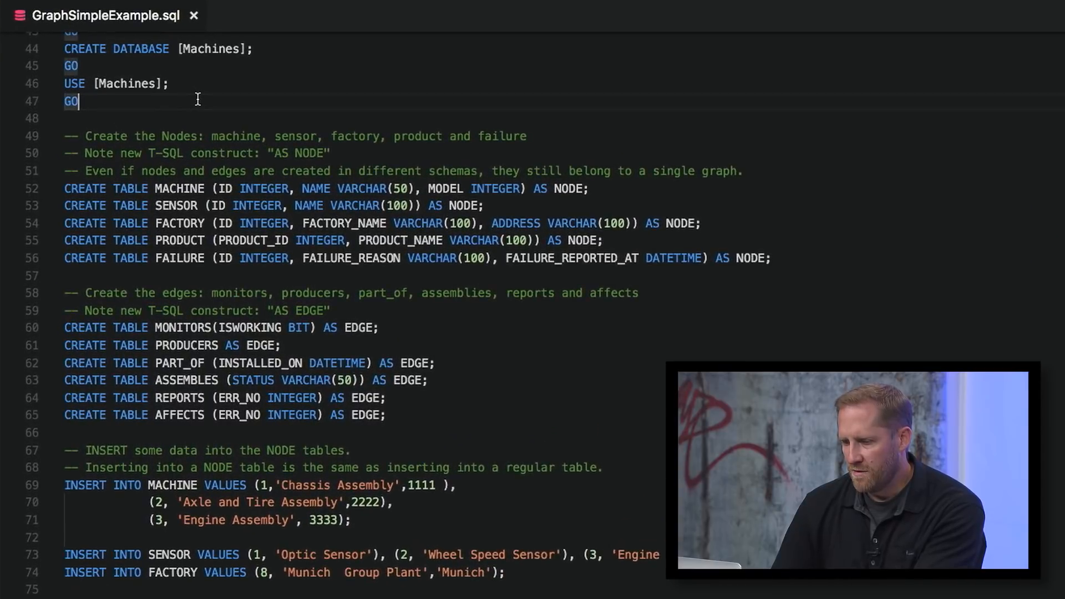
drag(101, 86, 87, 47)
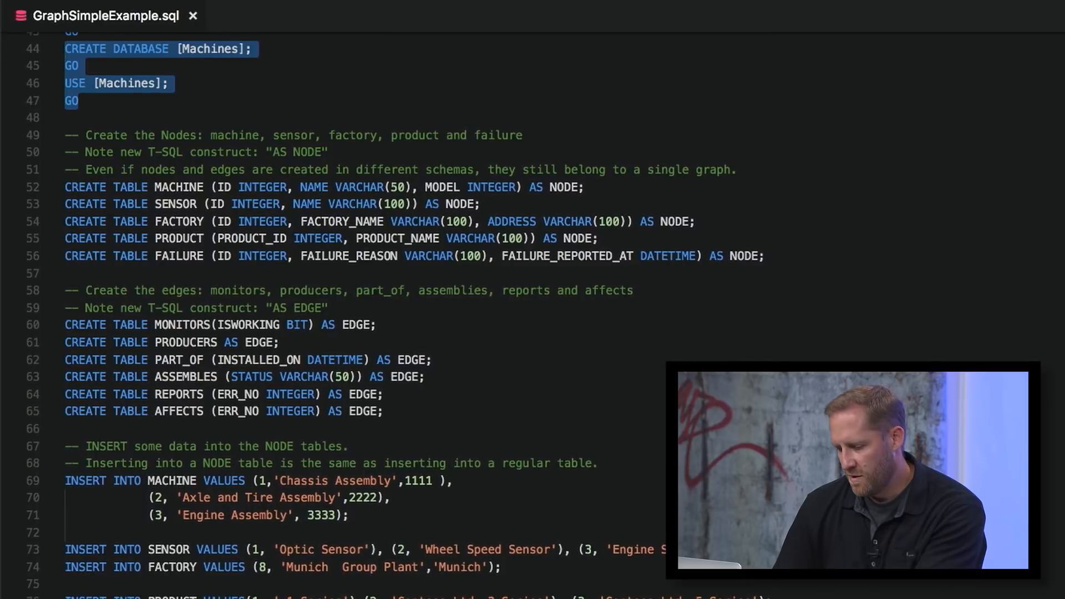
Step: Create the Machines database and its five node tables
key(ctrl+shift+e)
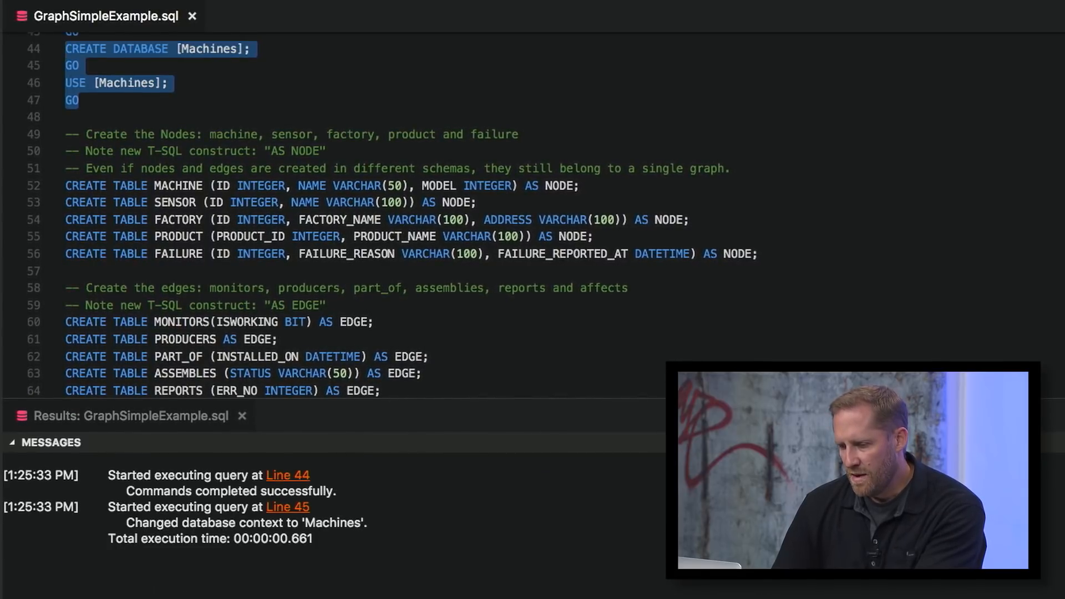
click(79, 185)
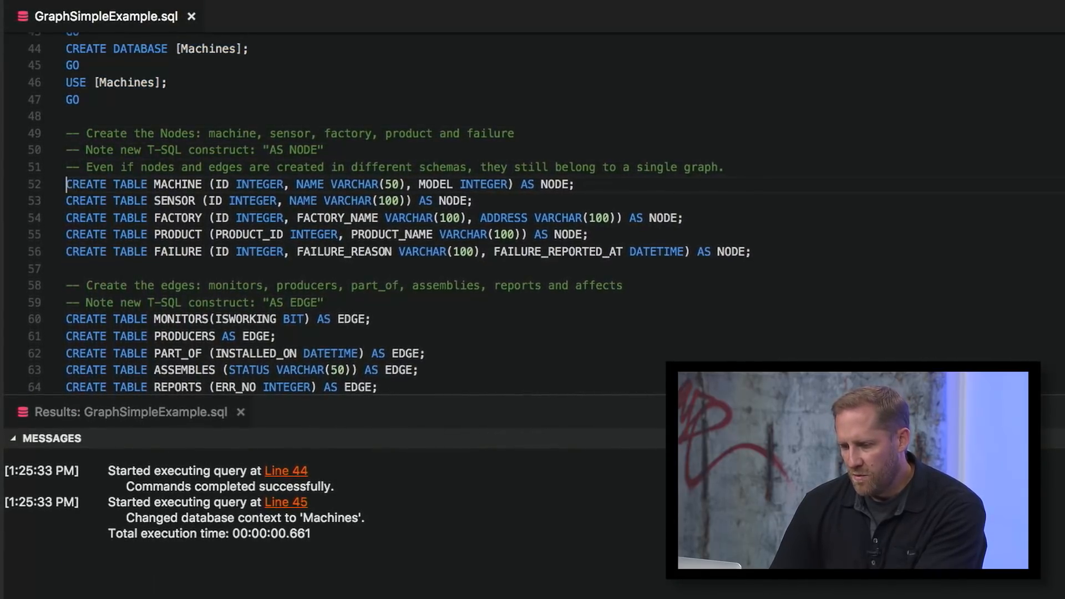
drag(66, 186, 749, 252)
key(ctrl+shift+e)
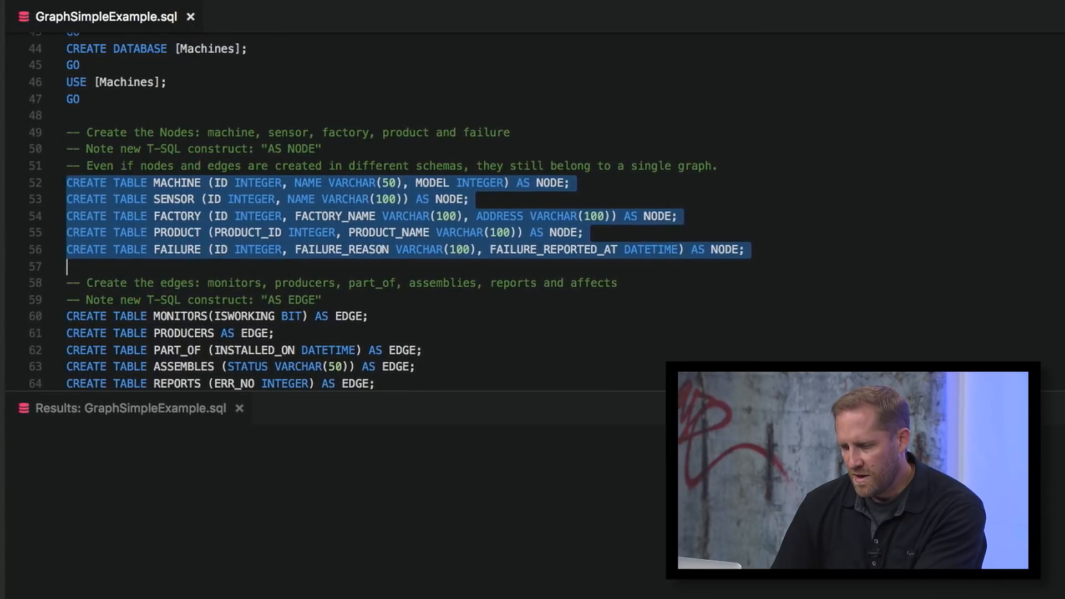
Step: Create the six edge tables, MONITORS through AFFECTS
double_click(542, 180)
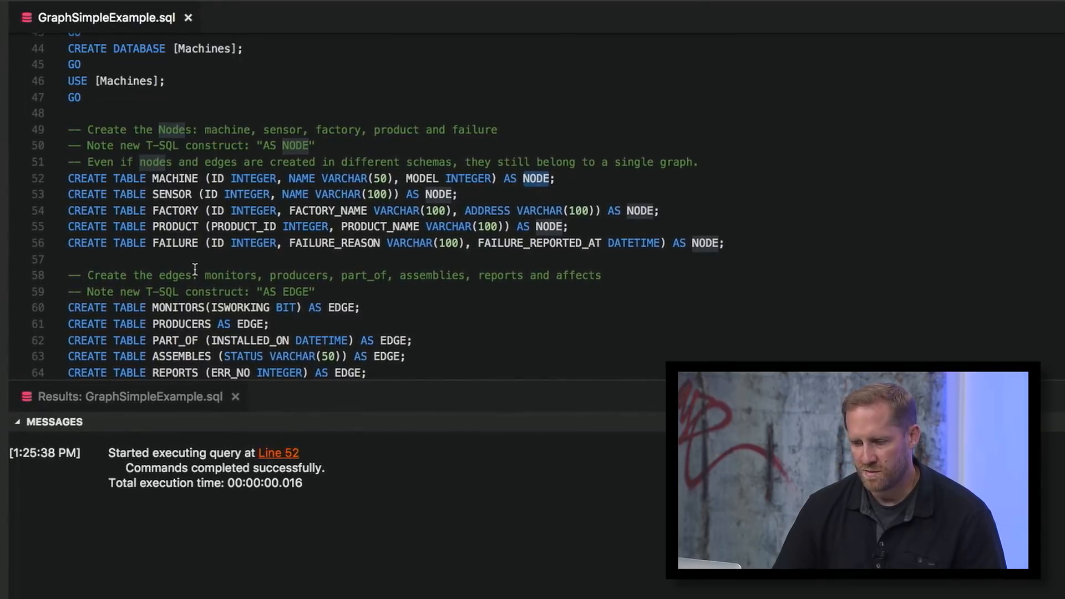
scroll(194, 268, down, 3)
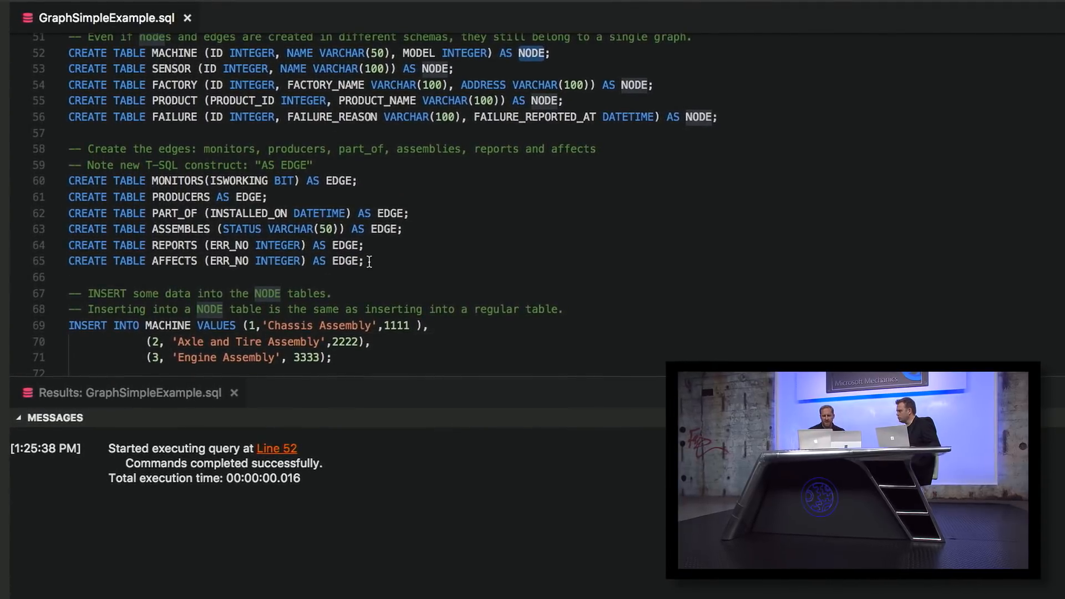
drag(368, 260, 69, 179)
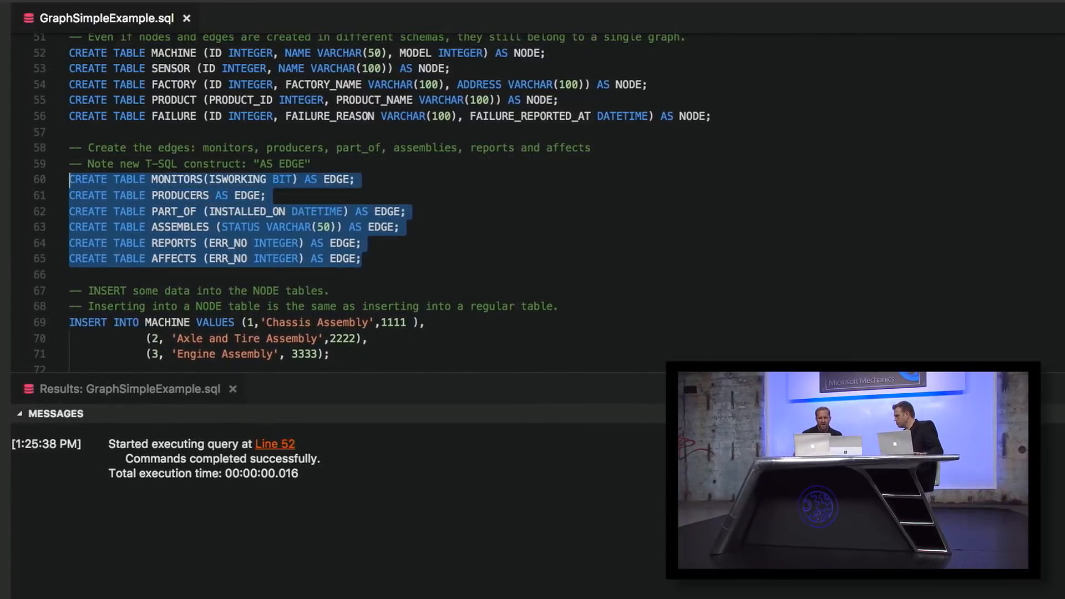
key(F5)
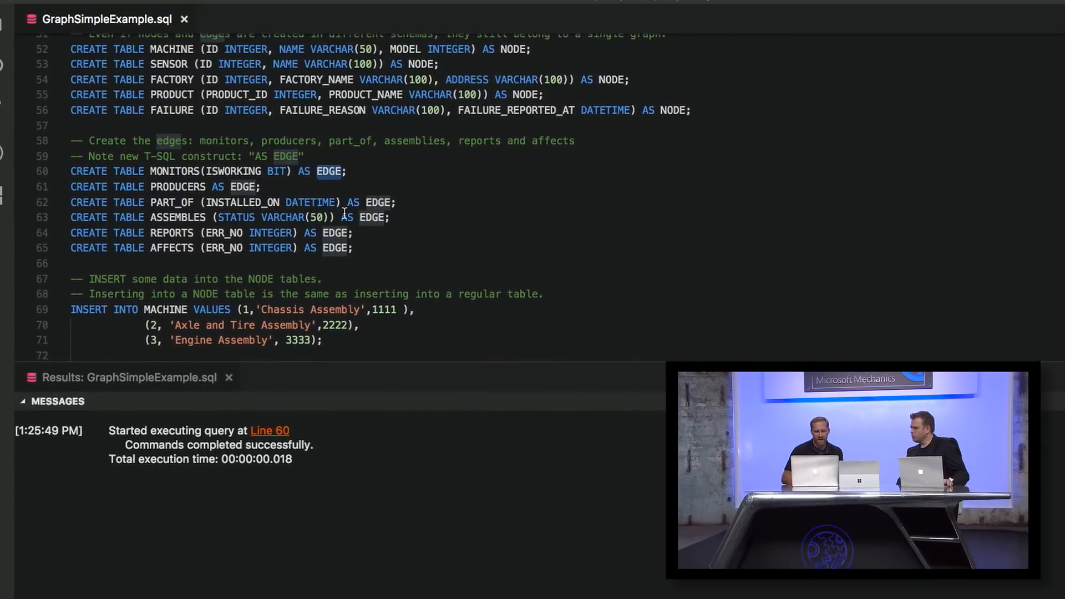
scroll(339, 184, down, 3)
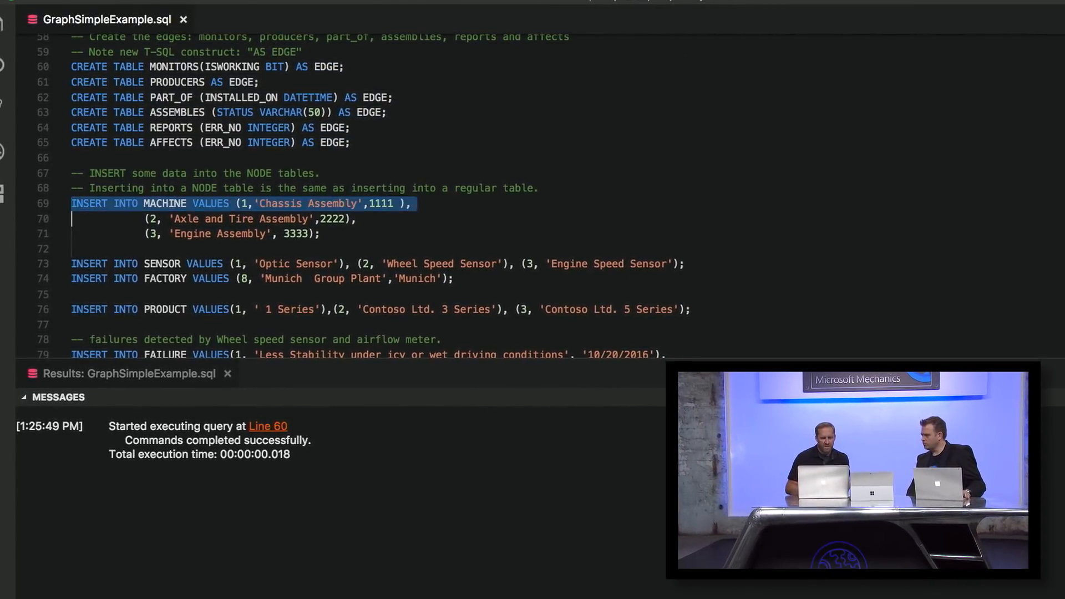
Step: Select the INSERT statements on lines 69-127 and run them, populating every node and edge table
key(shift+Down)
key(shift+Down)
key(shift+Down)
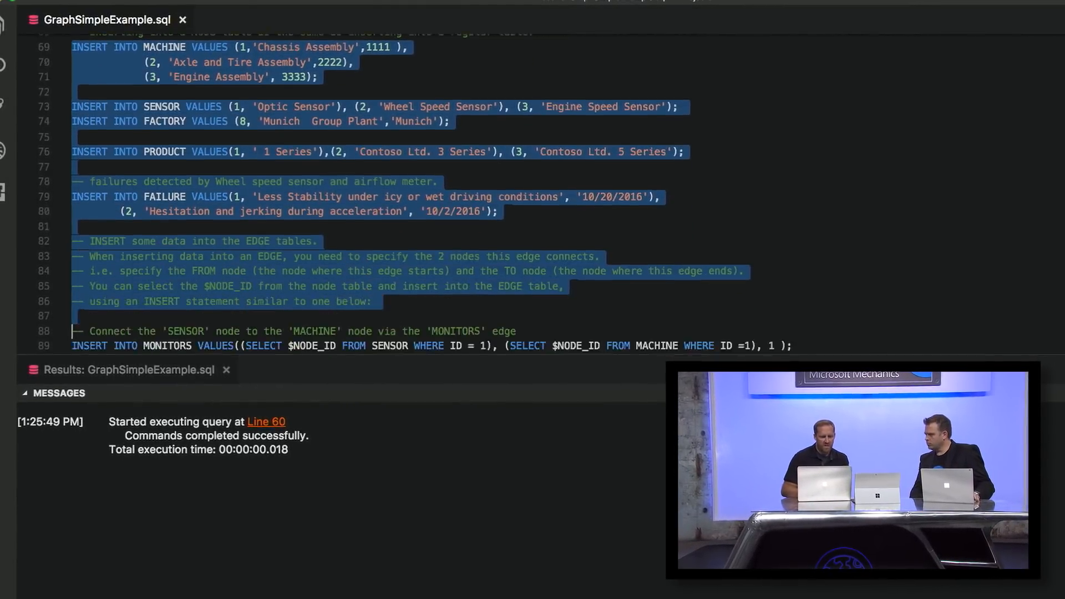
key(shift+Down)
key(shift+Down)
key(shift+Down)
key(shift+Down)
key(shift+Down)
key(shift+Down)
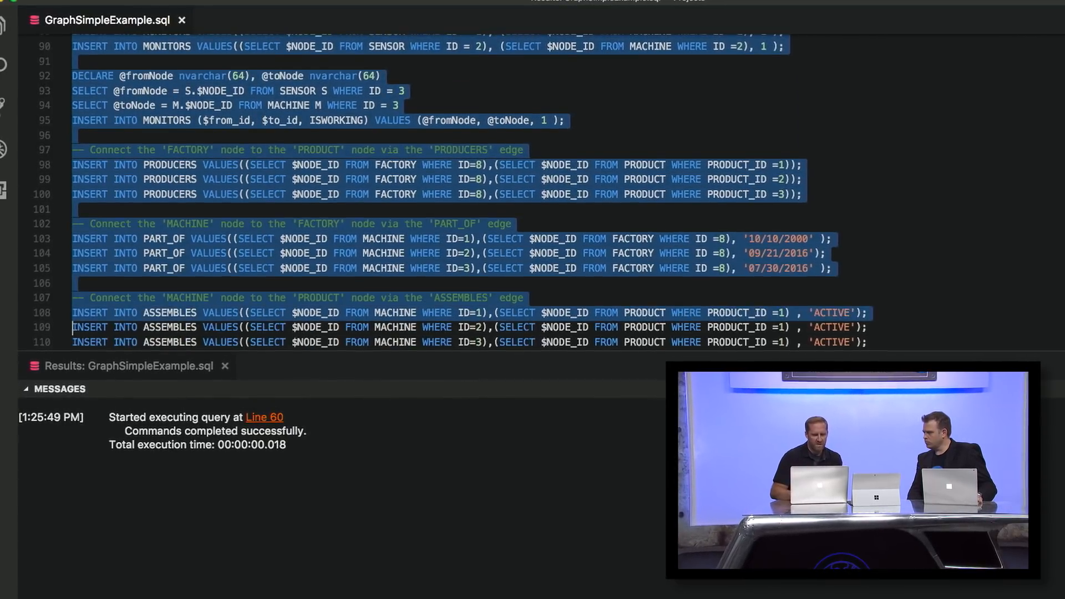
key(shift+Down)
key(shift+Down)
key(shift+Down)
key(shift+Down)
key(shift+Down)
key(shift+Down)
key(shift+Down)
key(shift+Down)
key(shift+Down)
key(shift+Down)
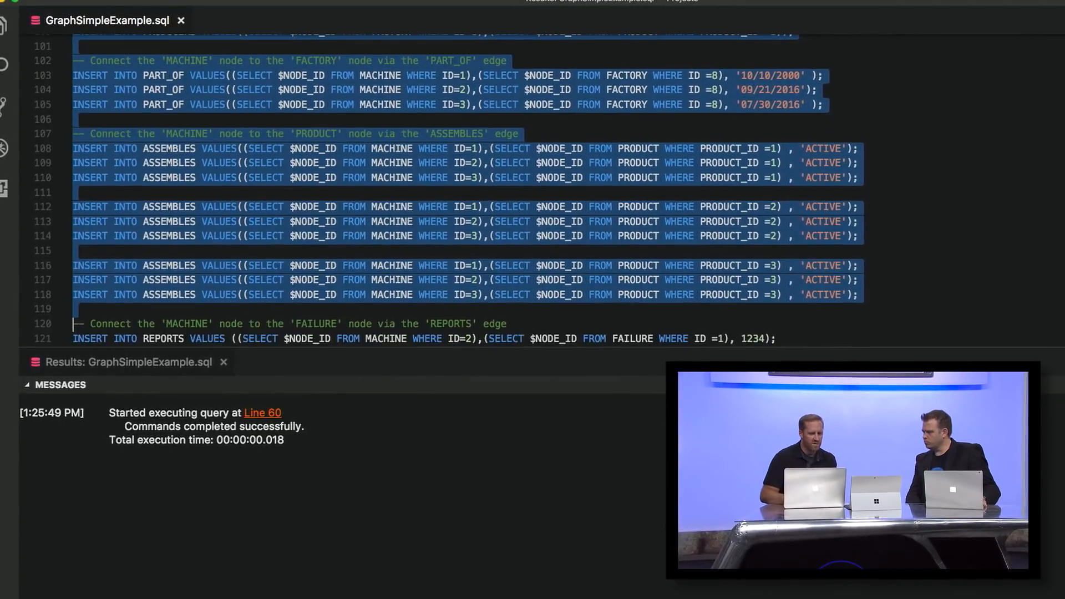
key(shift+Down)
key(shift+Down)
key(shift+Down)
key(shift+Down)
key(shift+Down)
key(shift+Down)
key(shift+Down)
key(shift+Down)
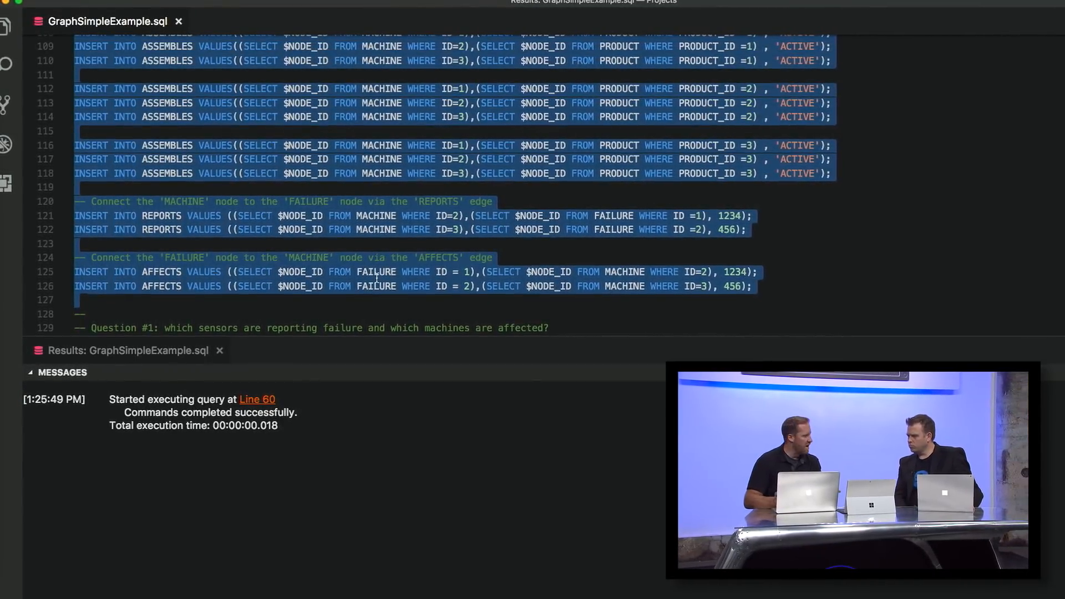
key(F5)
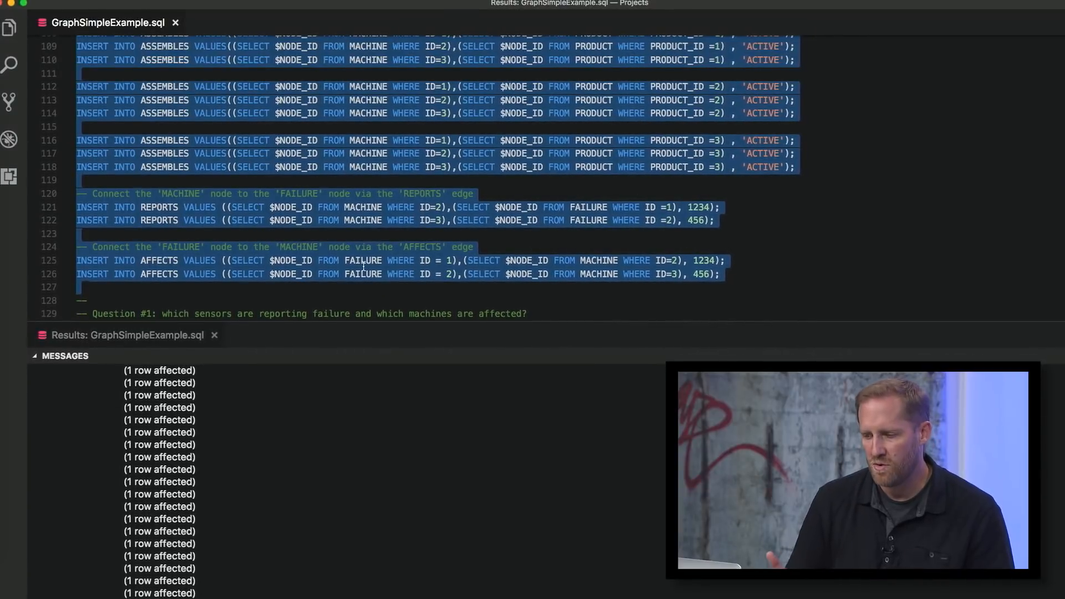
scroll(361, 266, down, 5)
scroll(362, 266, down, 5)
scroll(361, 266, down, 3)
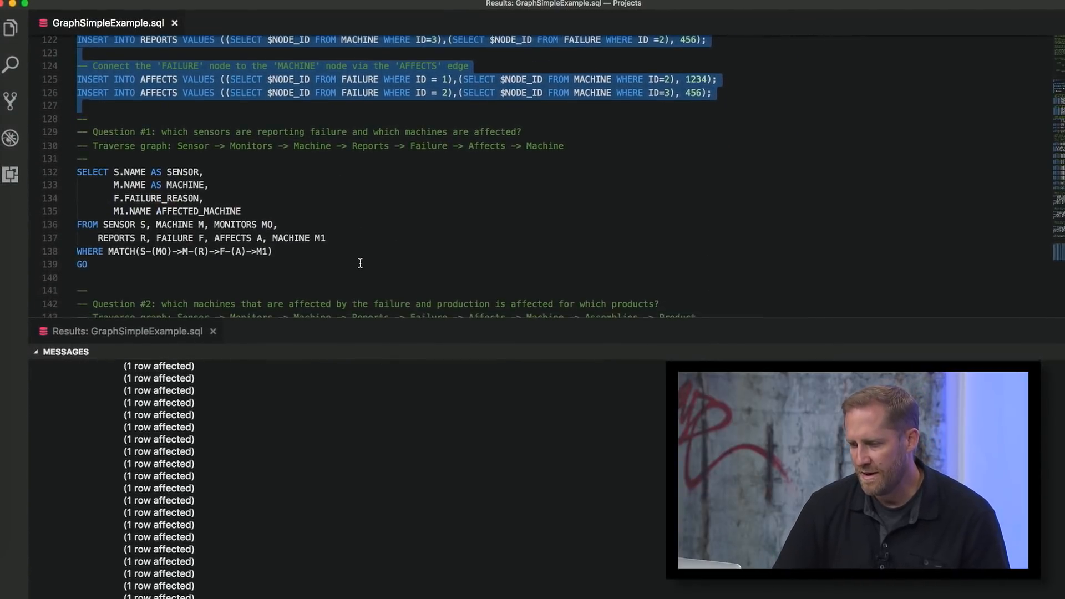
Step: Run the Question #1 MATCH query returning two sensors with failure reasons and affected machines
click(221, 271)
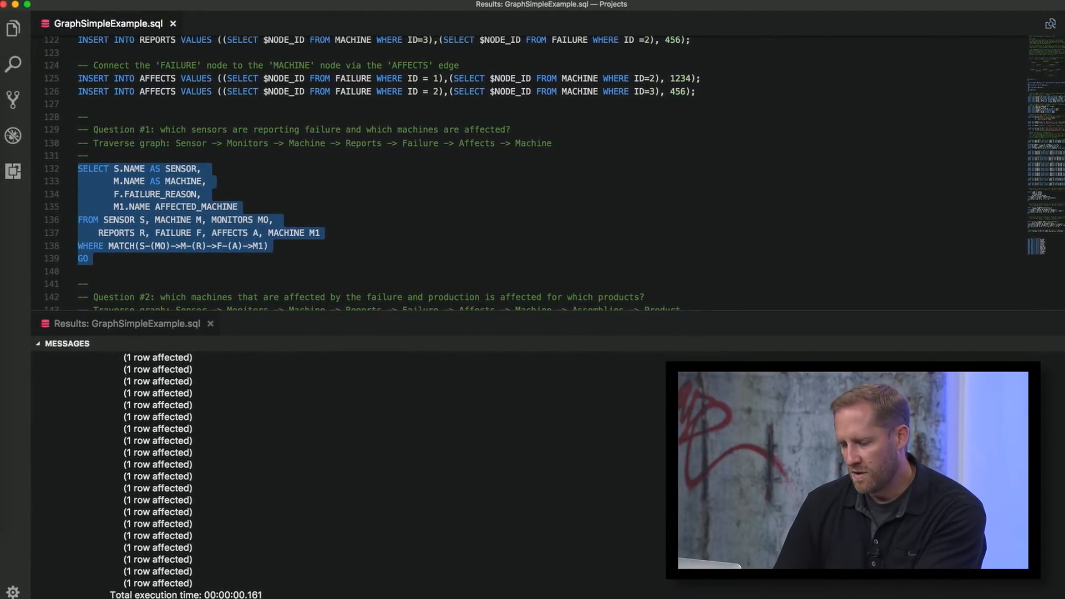
key(F5)
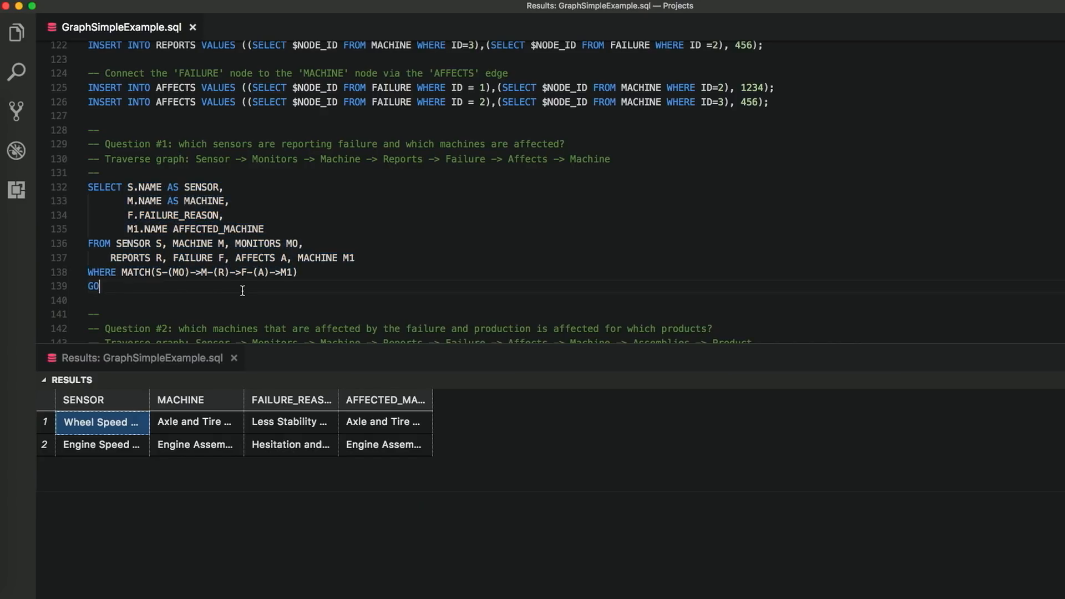
scroll(242, 290, down, 5)
scroll(242, 291, down, 3)
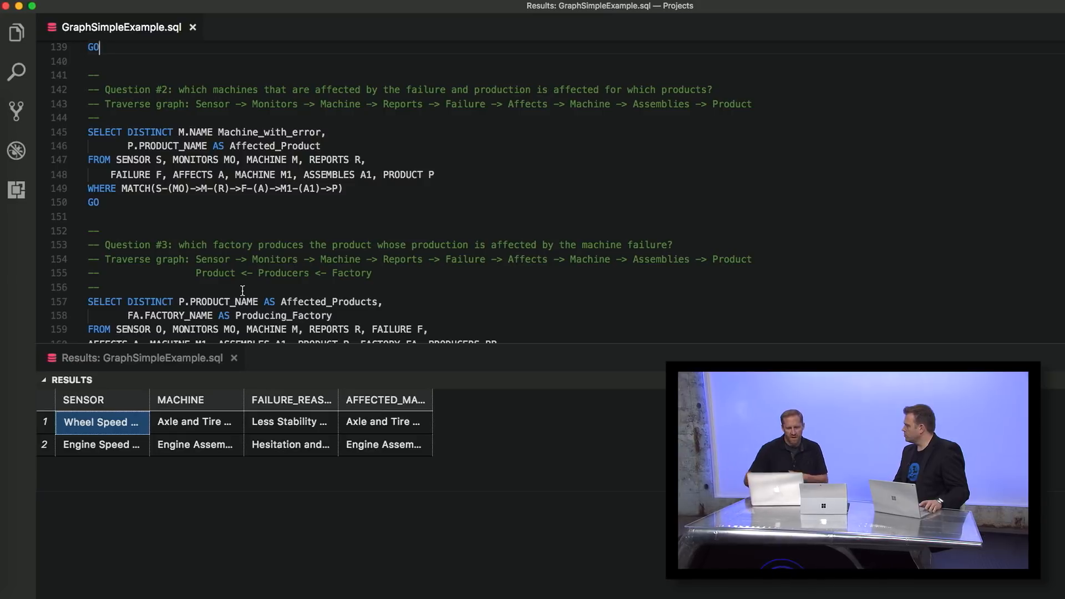
scroll(242, 290, down, 3)
scroll(242, 290, down, 3)
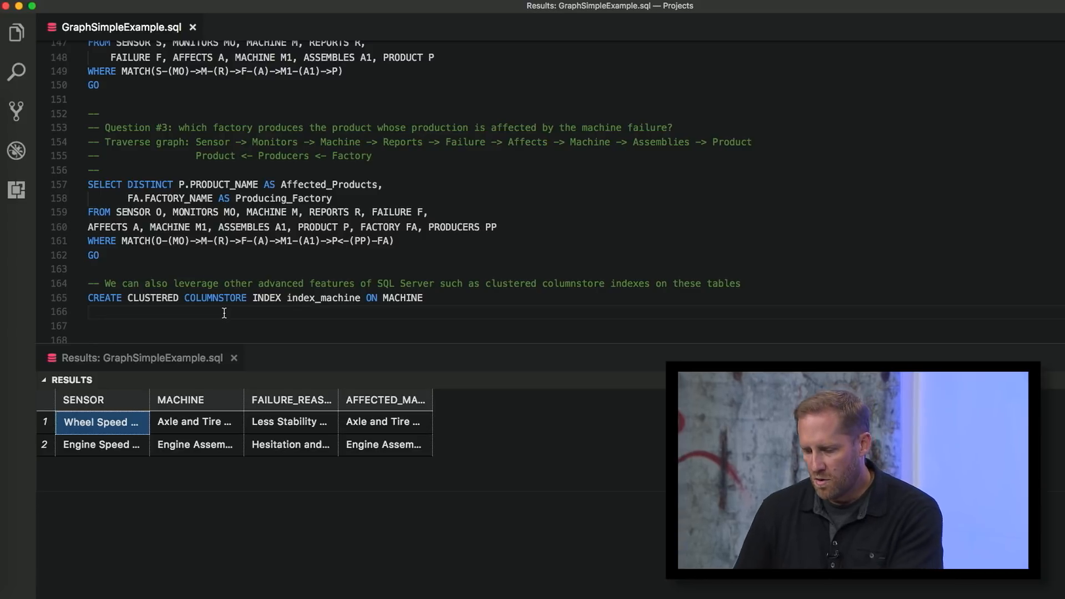
Step: Run CREATE CLUSTERED COLUMNSTORE INDEX index_machine on the MACHINE table
key(shift+Up)
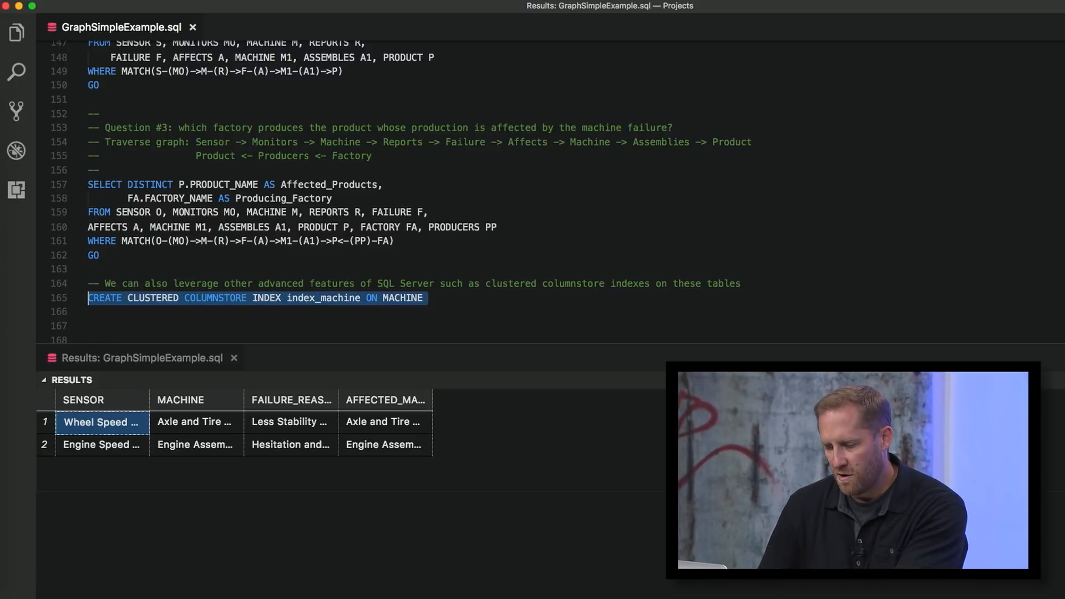
key(ctrl+shift+e)
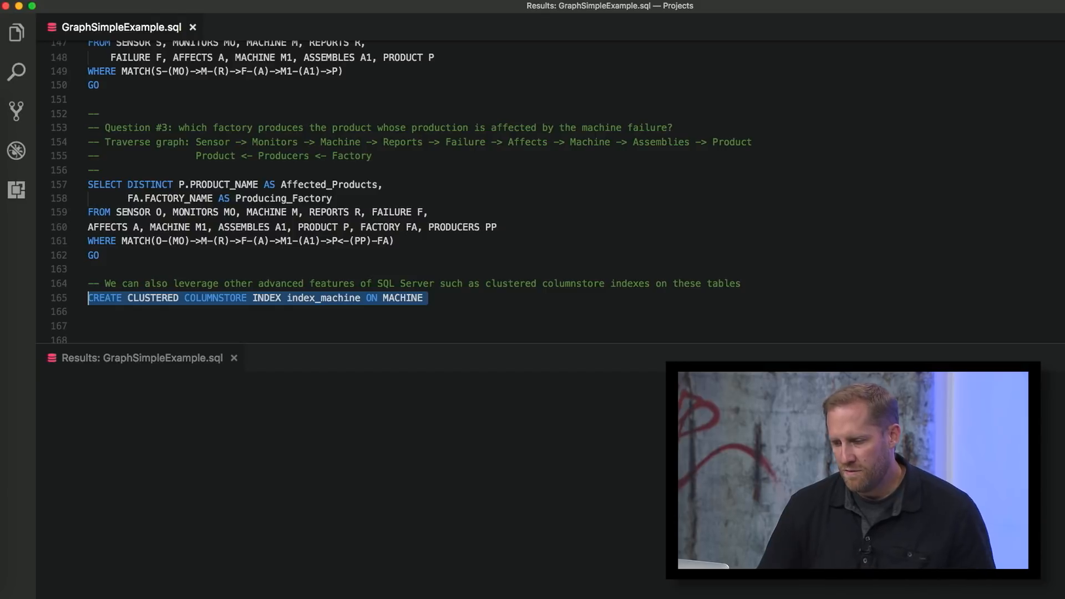